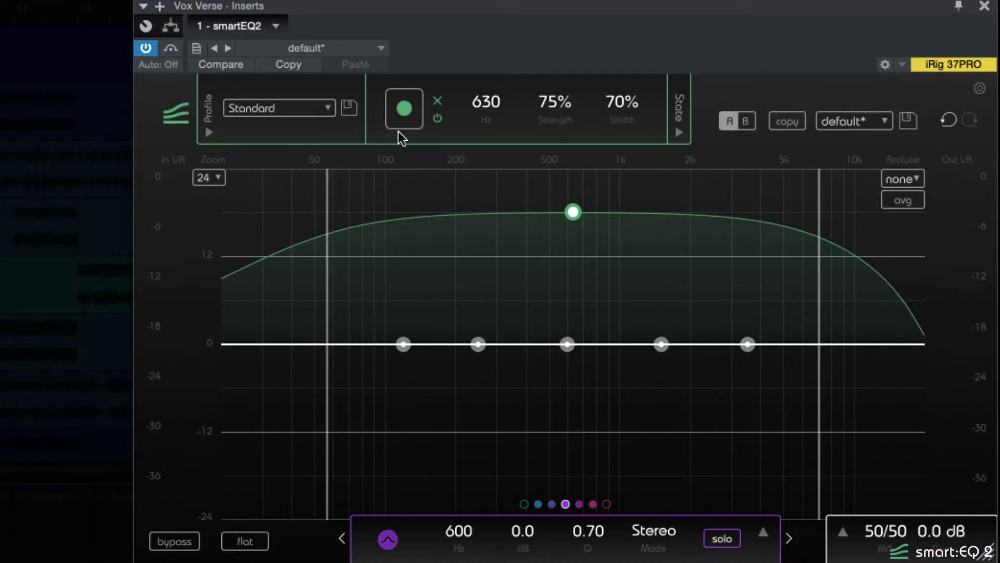
# - Play the Vox Verse track and let smart:EQ 2 learn its correction curve with the Standard profile
pyautogui.press('space')
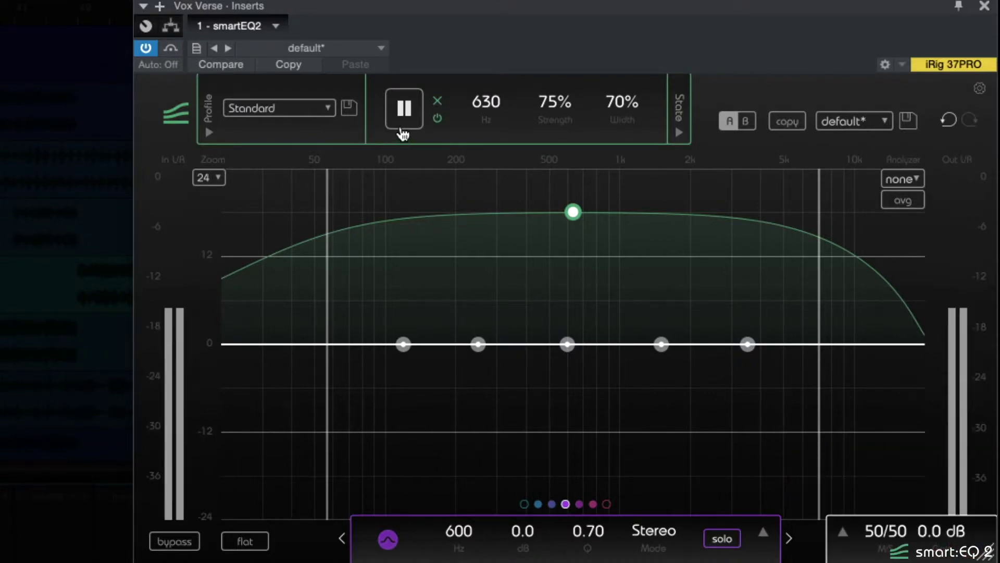
pyautogui.click(403, 133)
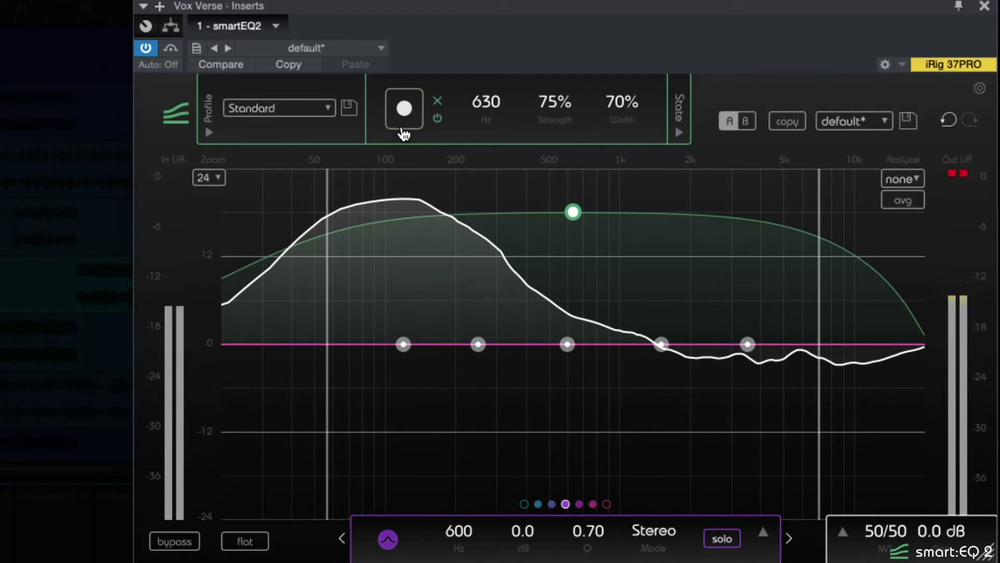
pyautogui.click(405, 130)
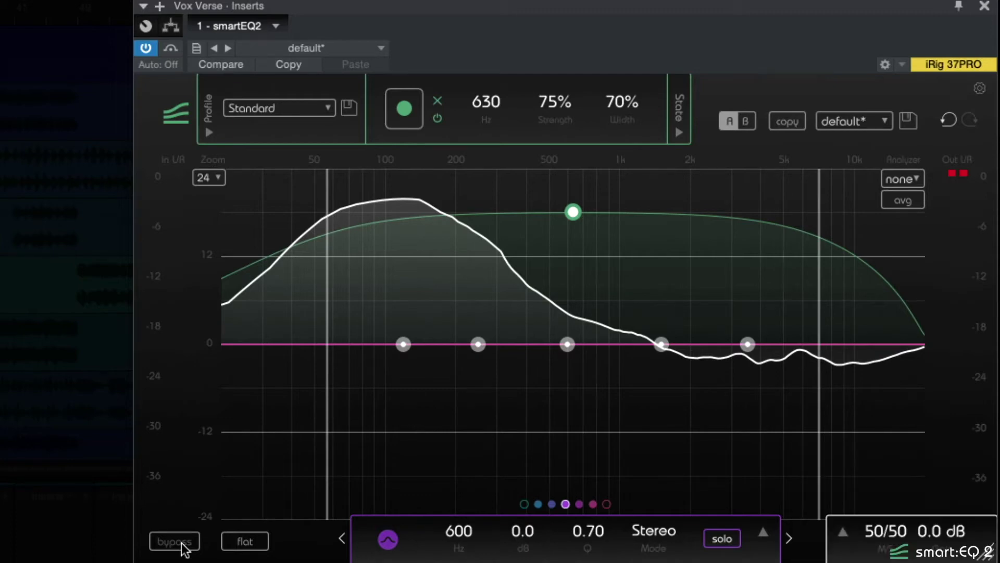
# - Compare the verse vocal with and without the learned EQ by toggling bypass during playback
pyautogui.press('space')
pyautogui.click(182, 543)
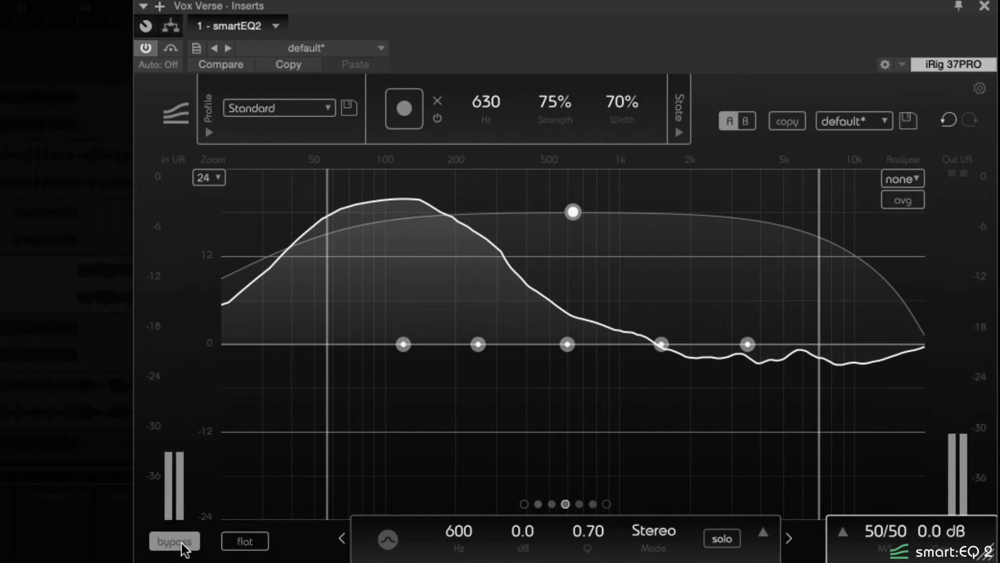
pyautogui.click(182, 543)
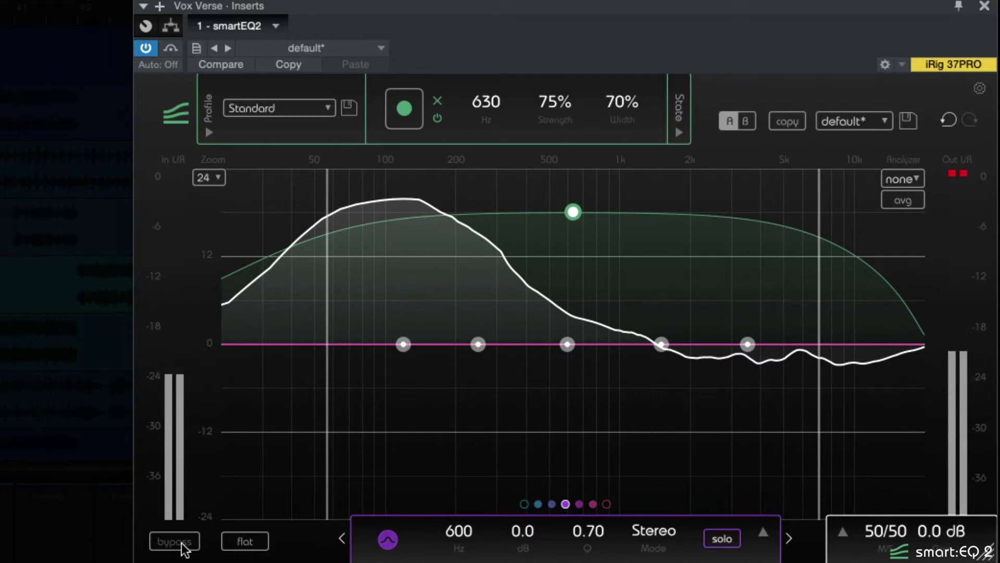
pyautogui.click(181, 543)
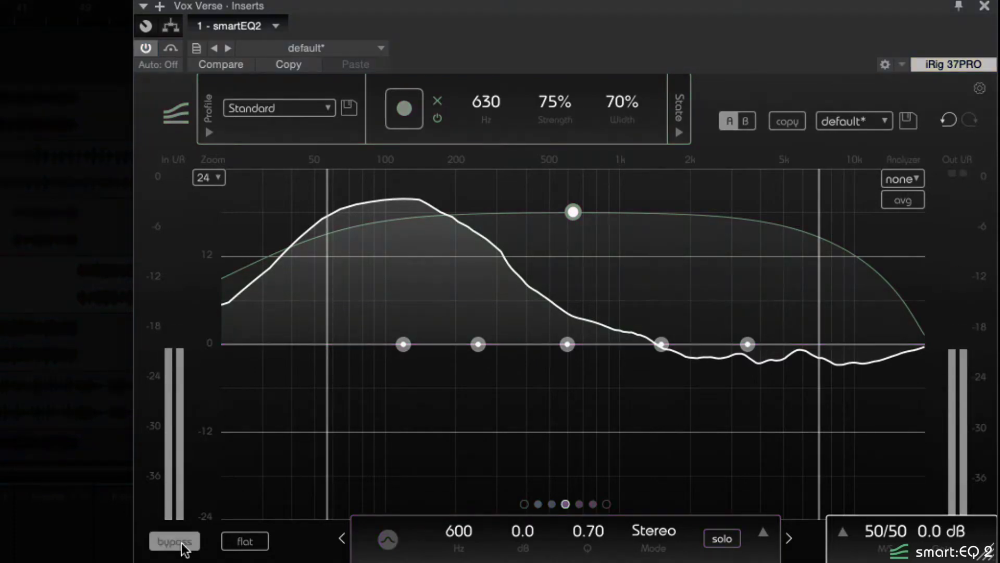
pyautogui.click(182, 543)
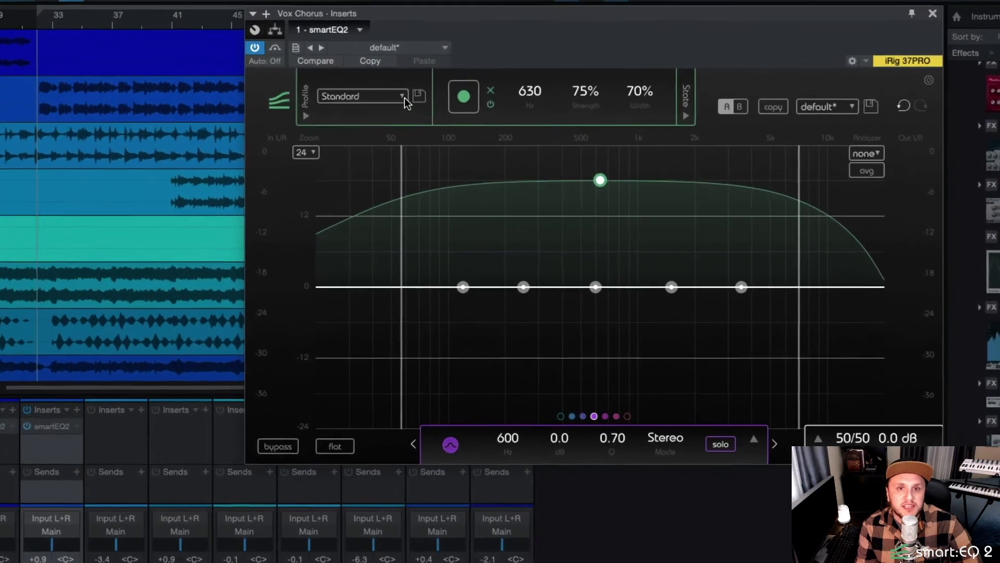
# - Choose the Speech profile for the Vox Chorus EQ and learn a correction curve from the playing vocal
pyautogui.click(469, 87)
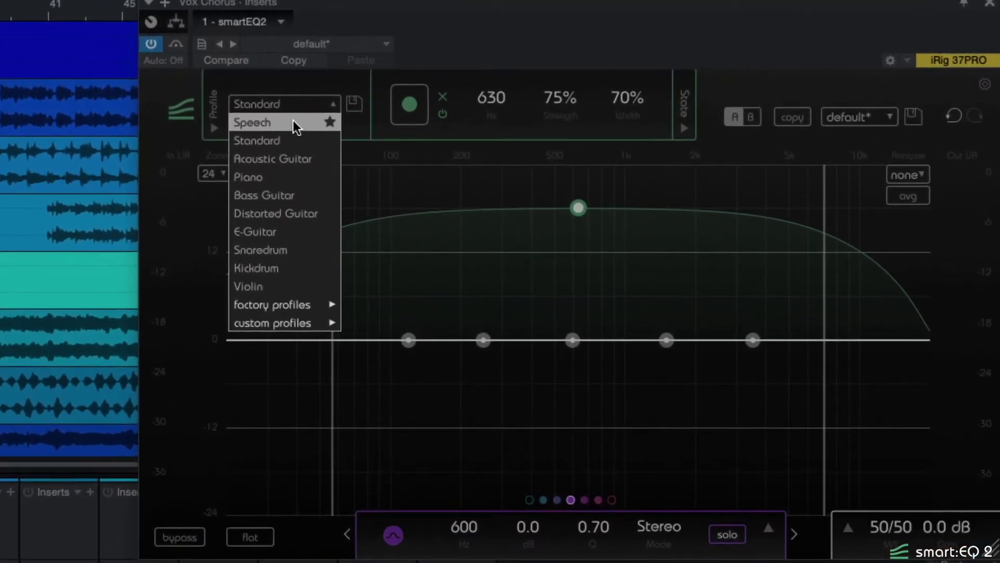
pyautogui.click(294, 122)
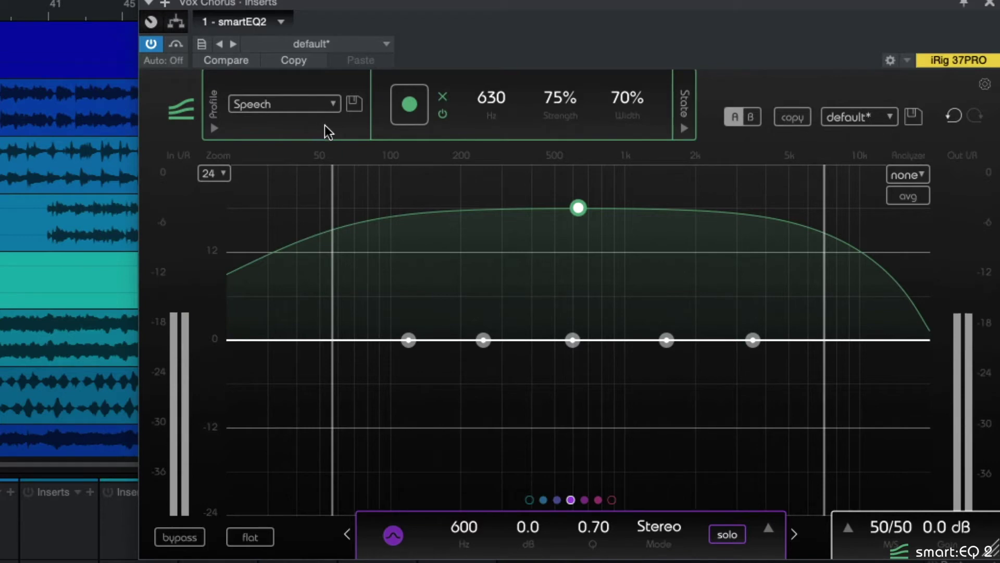
pyautogui.click(410, 117)
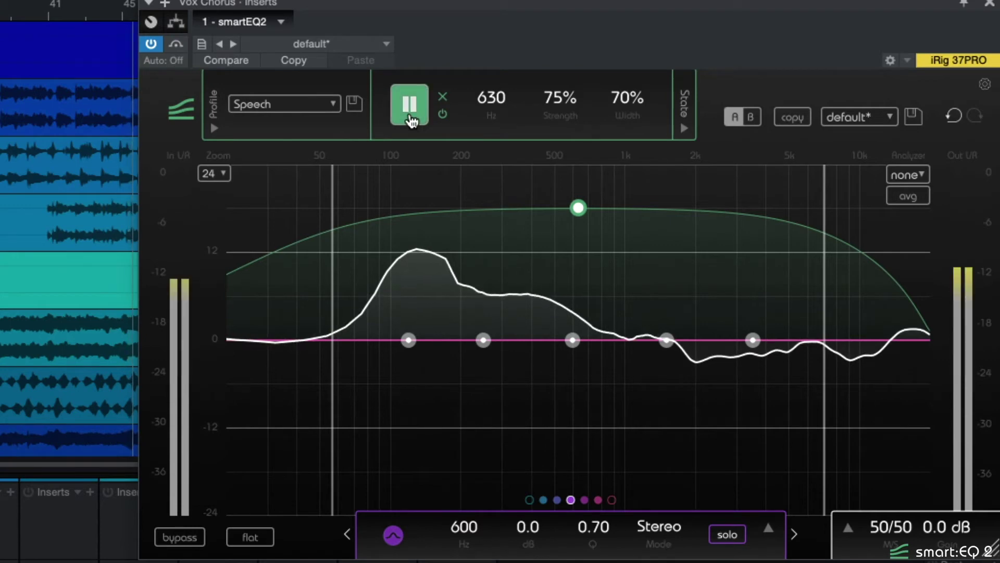
pyautogui.click(410, 107)
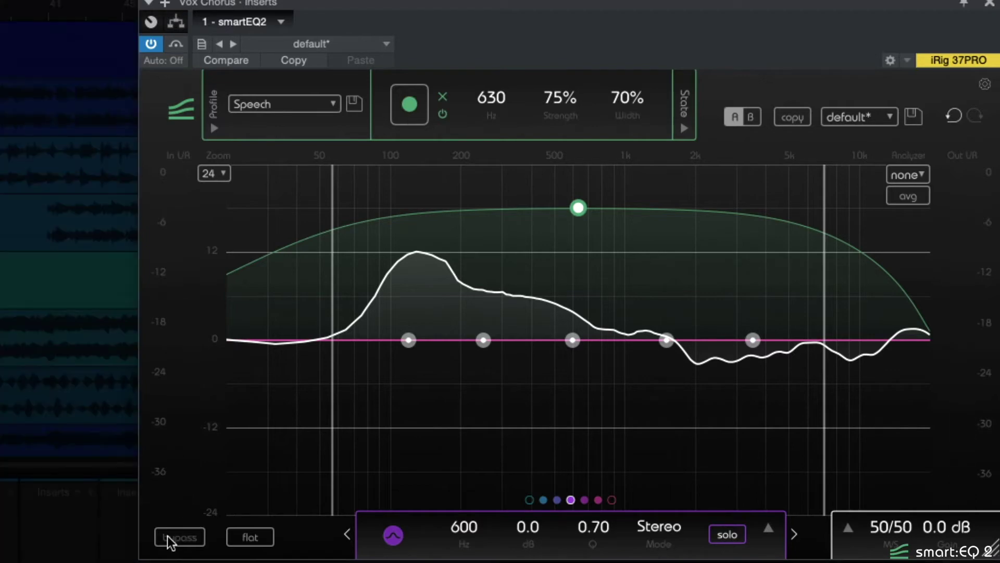
# - Play the chorus vocal and compare the Speech-profile EQ against the bypassed signal
pyautogui.press('space')
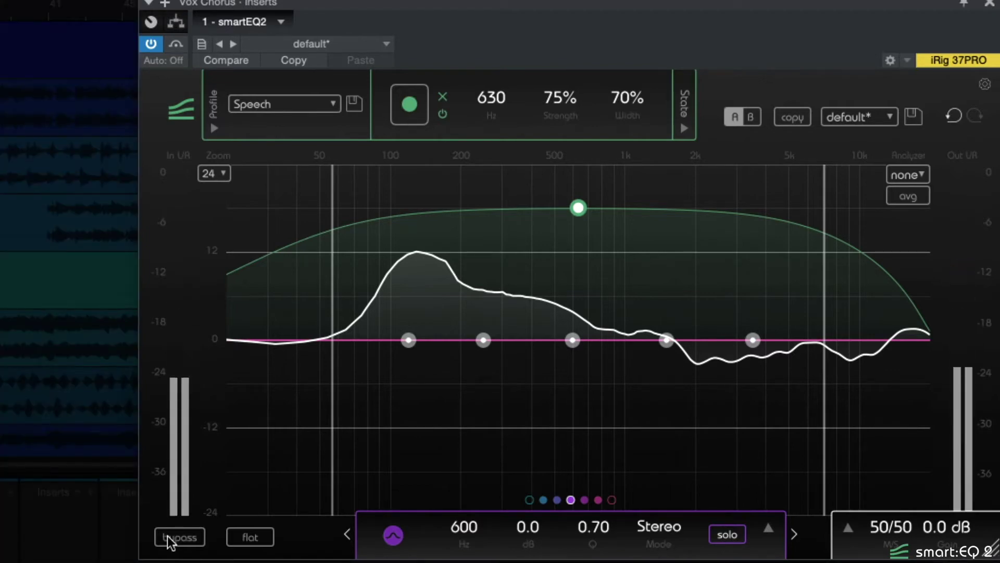
pyautogui.click(170, 539)
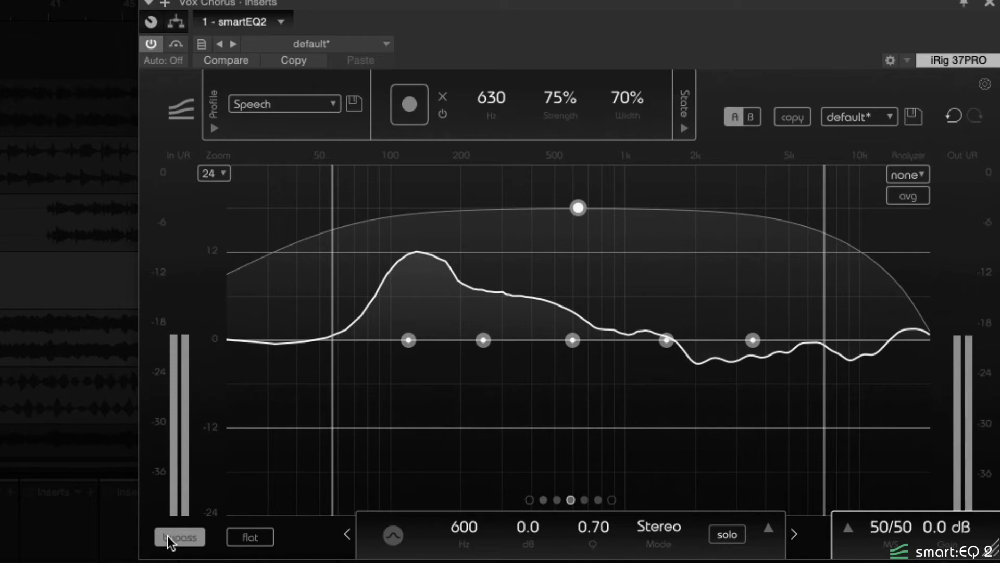
pyautogui.click(170, 540)
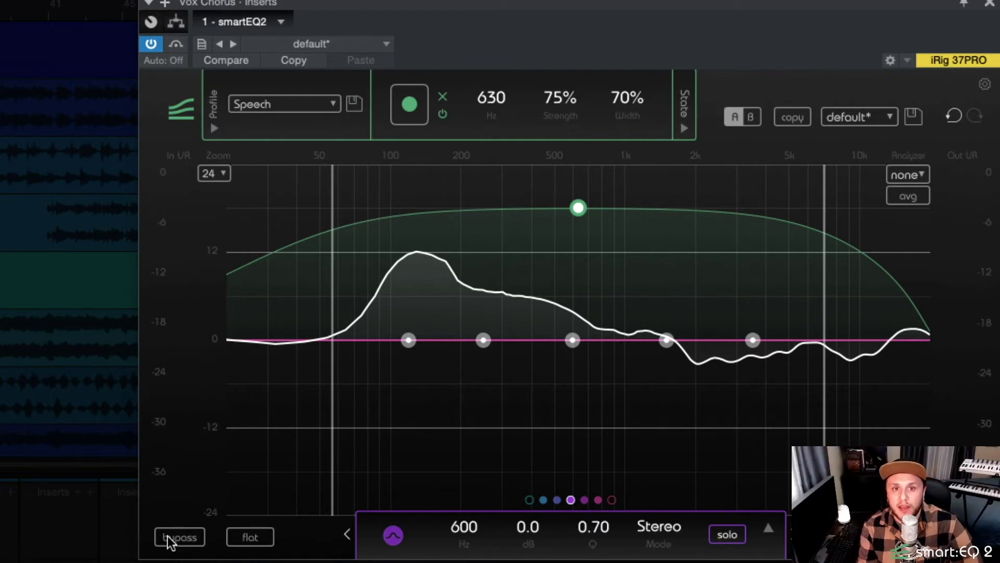
# - Switch the Vox Chorus EQ to the Standard profile and learn a new correction curve during playback
pyautogui.click(337, 108)
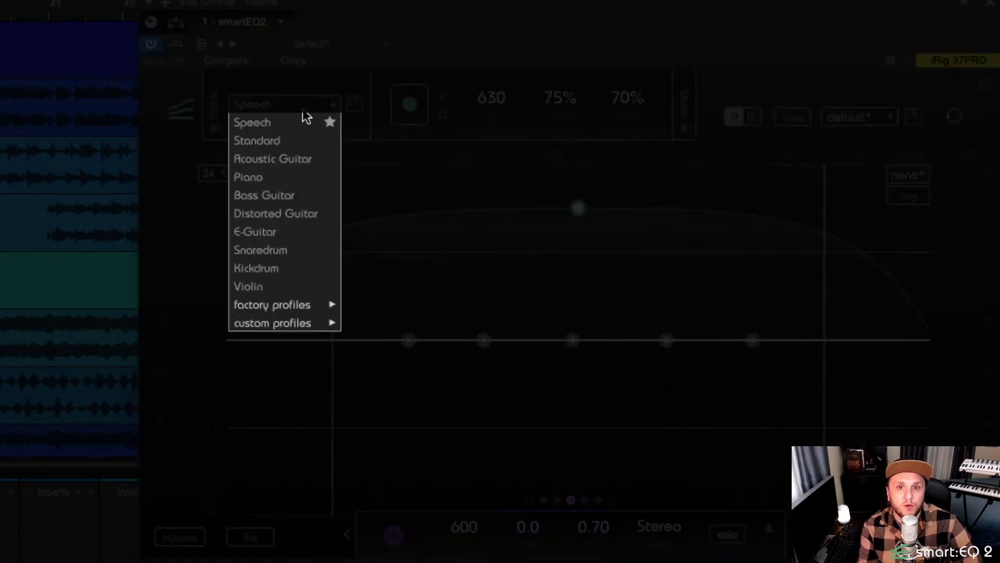
pyautogui.click(274, 138)
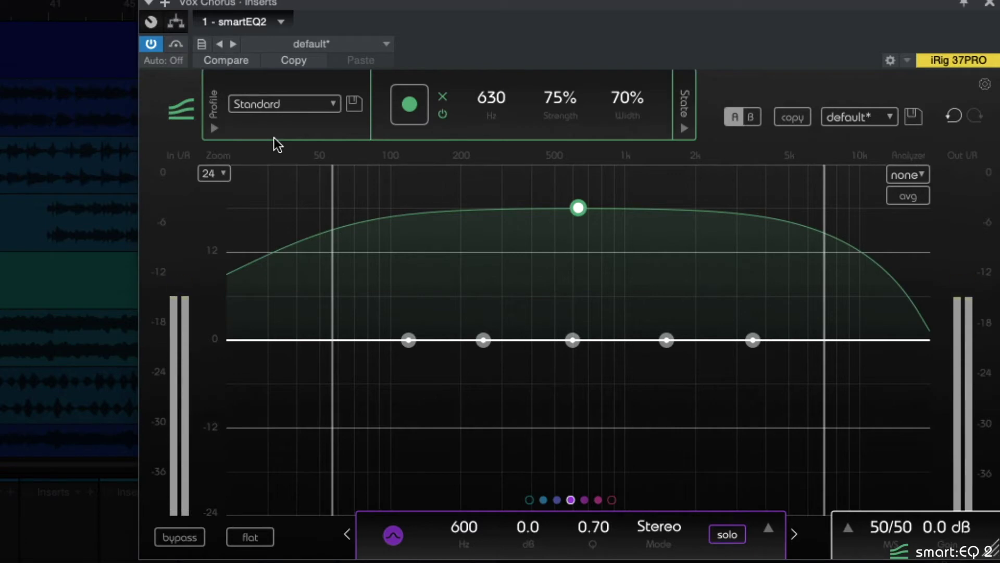
pyautogui.click(410, 121)
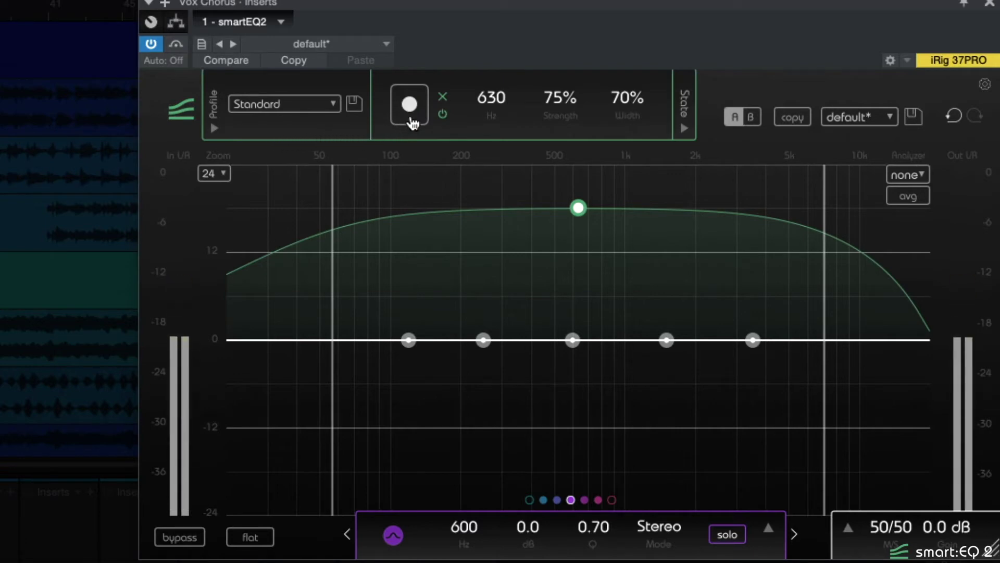
pyautogui.click(411, 118)
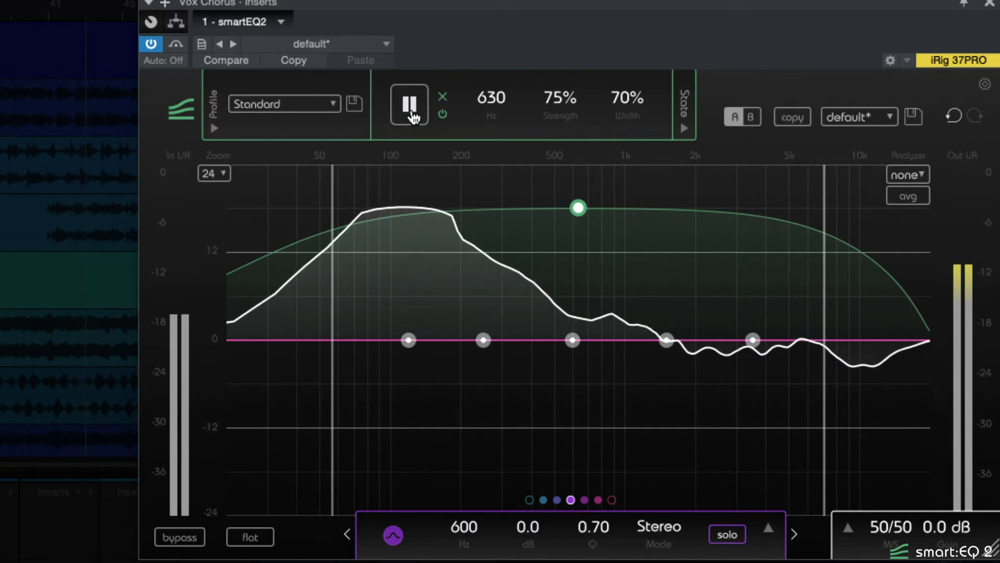
pyautogui.click(411, 116)
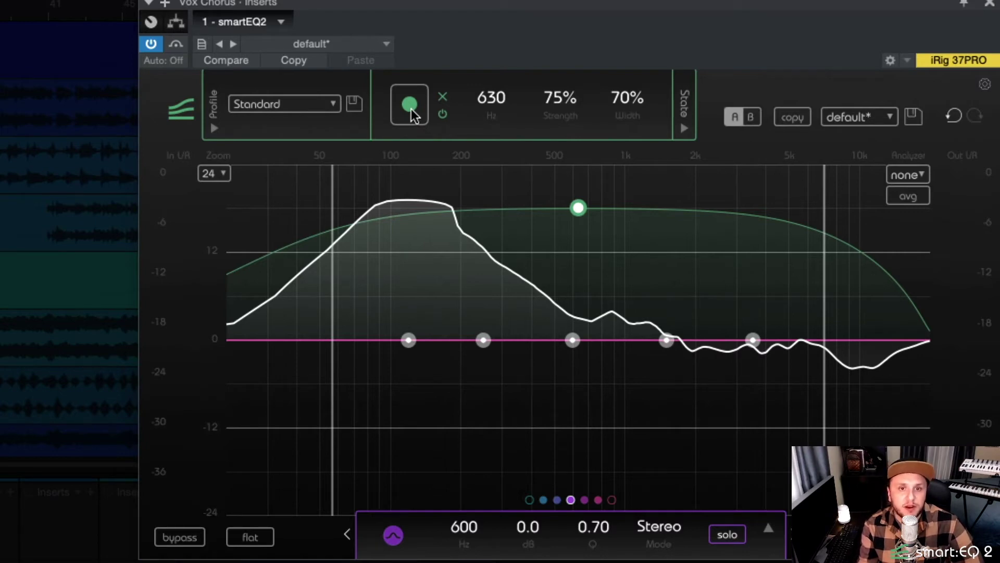
# - Play the chorus vocal and compare the Standard-profile EQ against the bypassed signal
pyautogui.press('space')
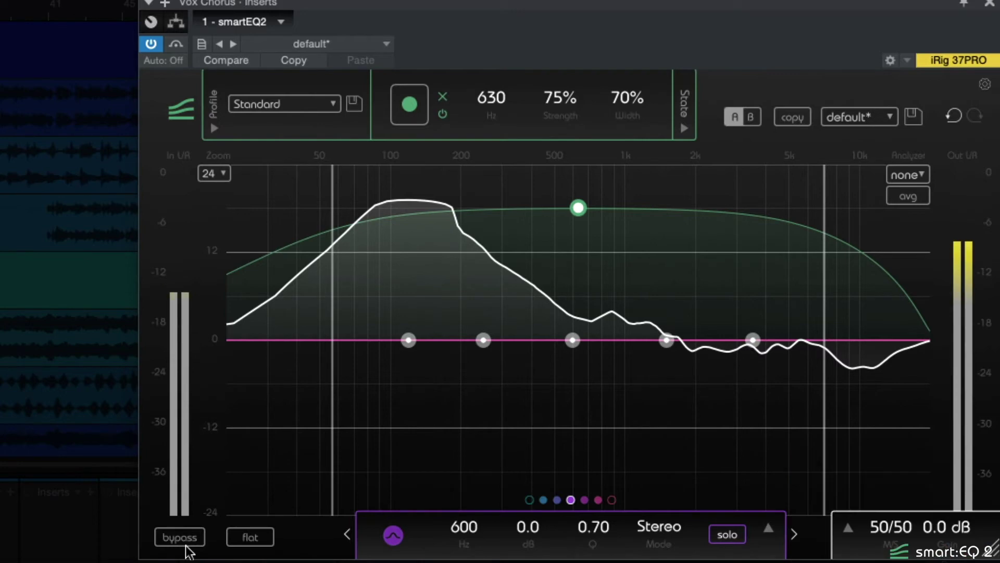
pyautogui.click(179, 536)
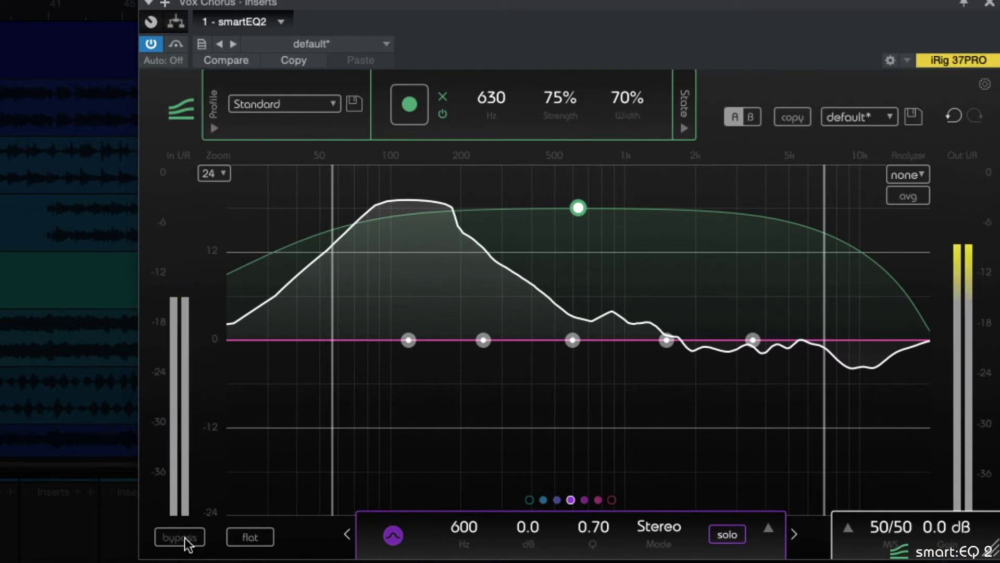
pyautogui.click(183, 538)
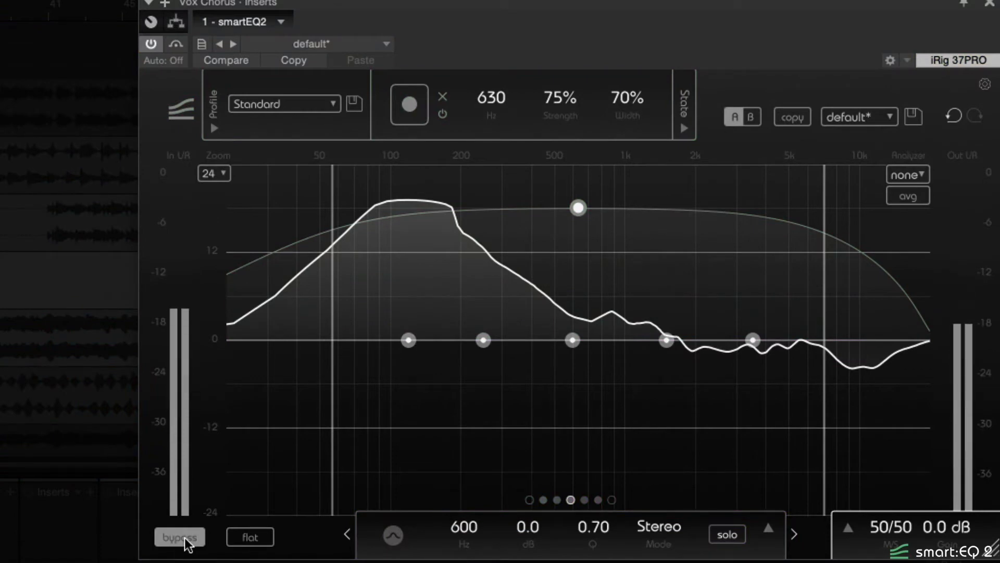
pyautogui.click(183, 539)
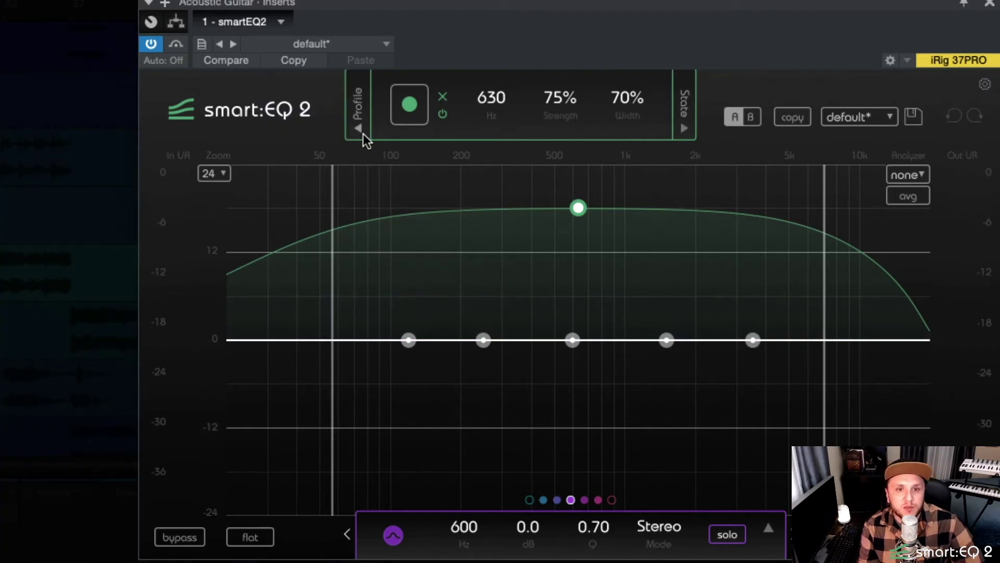
# - Set the Acoustic Guitar track's EQ to the Acoustic Guitar profile and learn its correction curve during playback
pyautogui.click(361, 131)
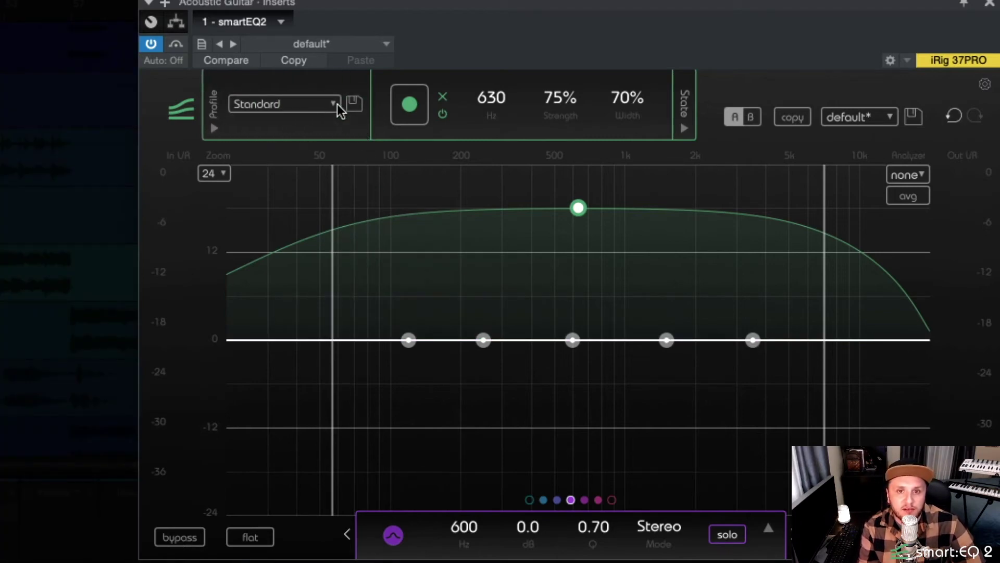
pyautogui.click(337, 105)
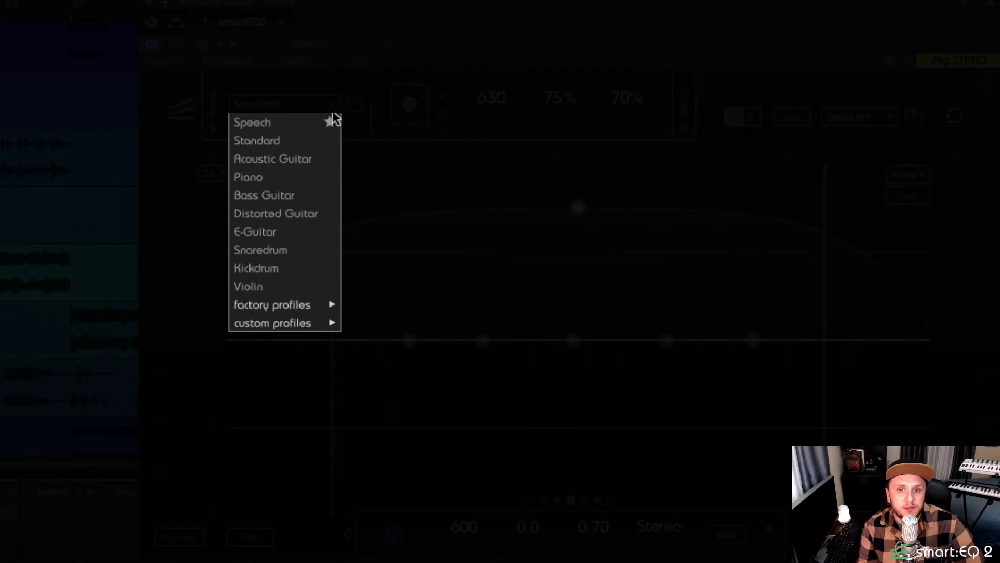
pyautogui.click(315, 159)
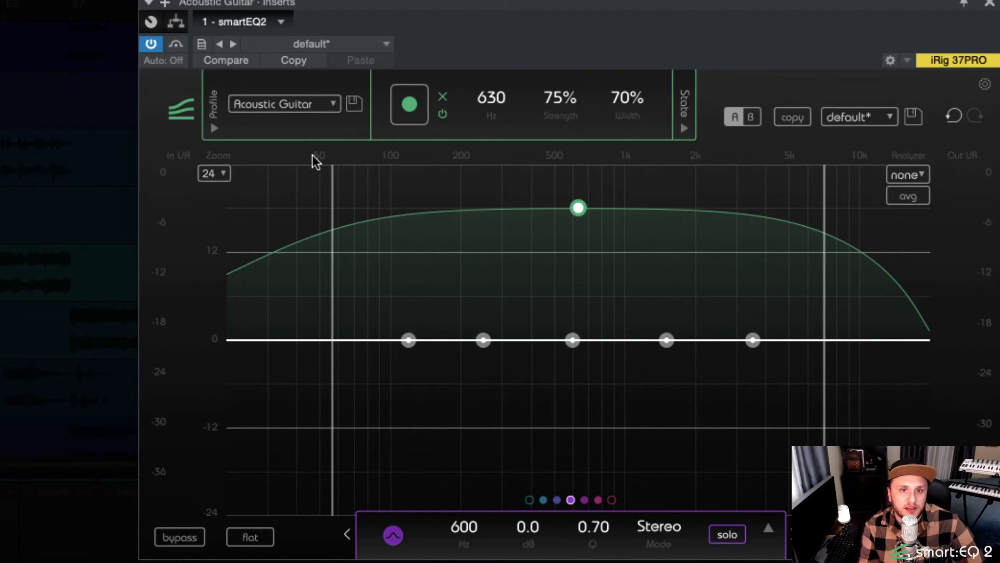
pyautogui.press('space')
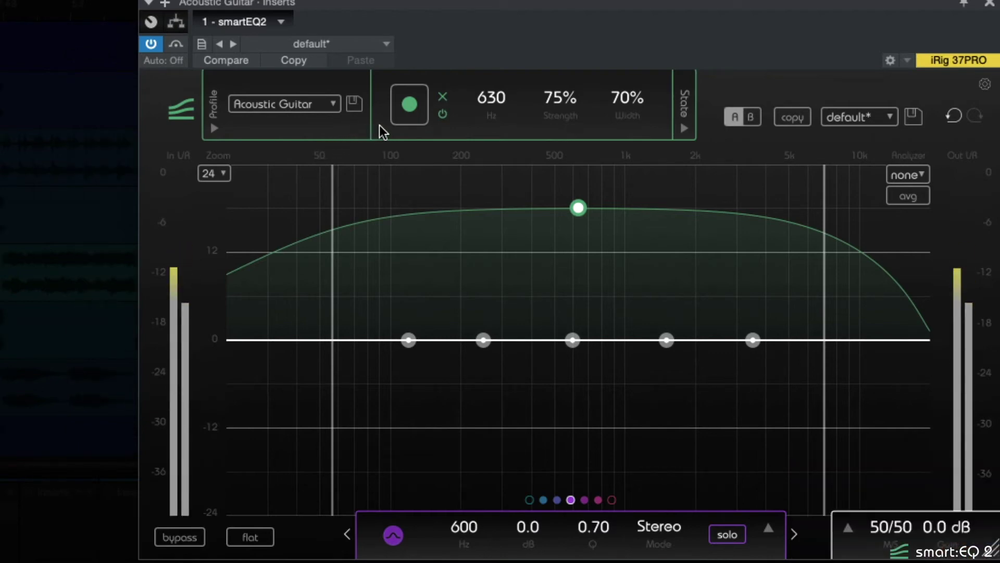
pyautogui.click(411, 120)
pyautogui.click(410, 121)
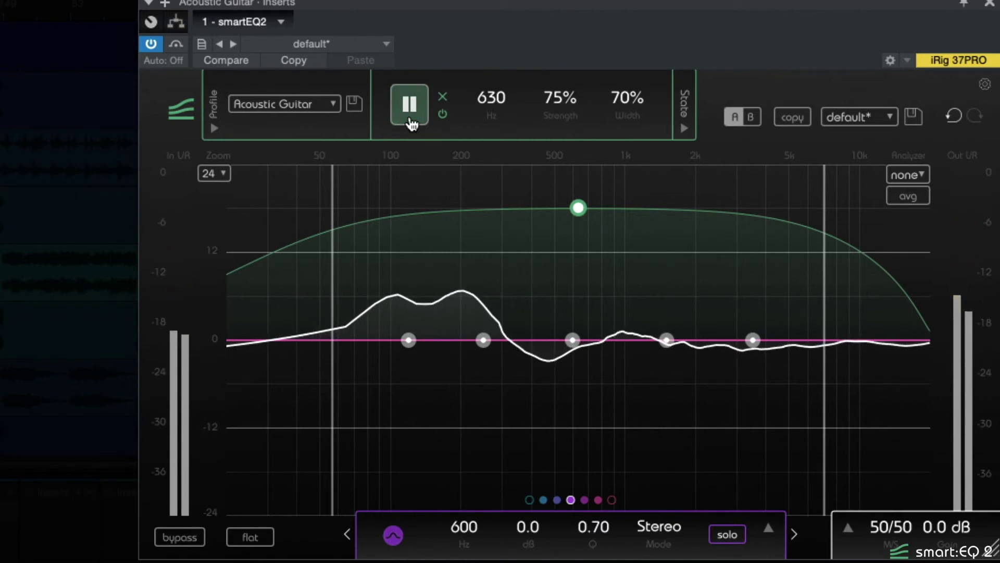
pyautogui.click(411, 106)
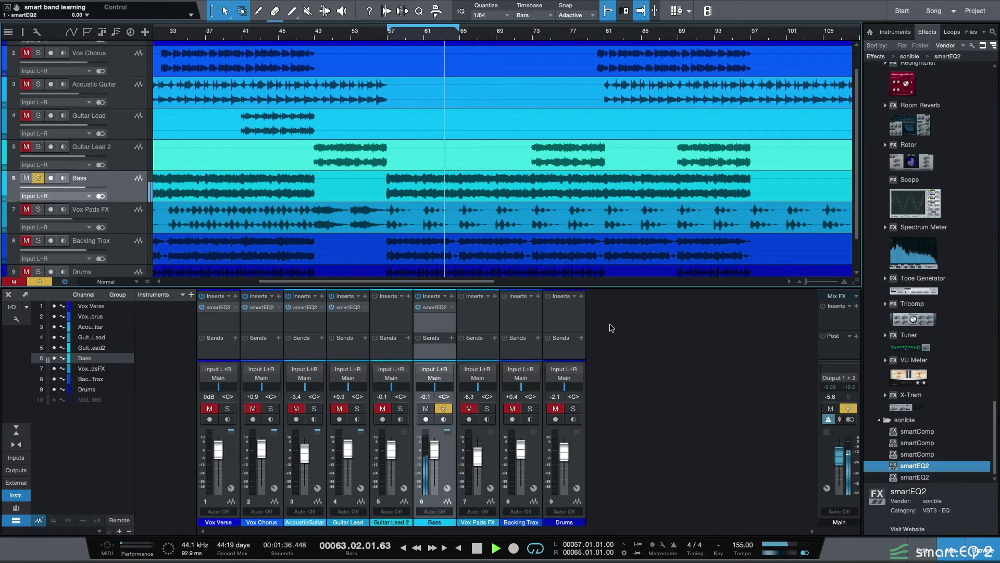
# - Open smart:EQ 2 on the Bass track, choose the Bass Guitar profile and learn its correction curve during playback
pyautogui.press('space')
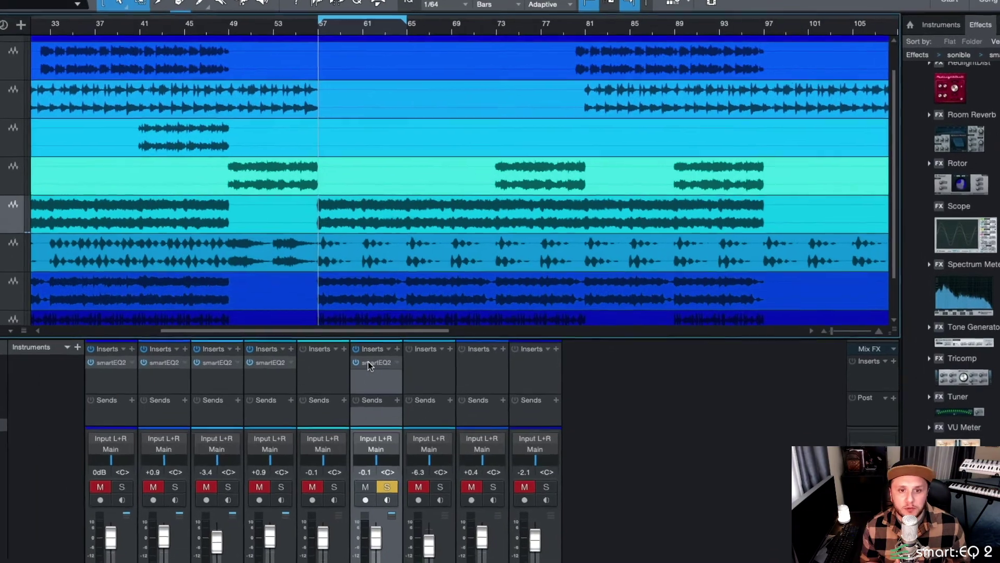
pyautogui.click(430, 307)
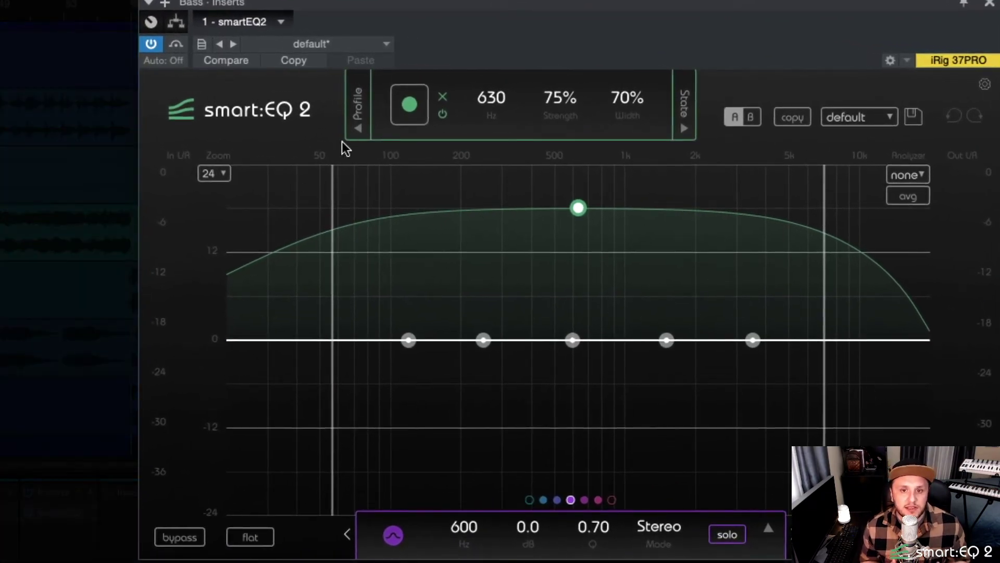
pyautogui.click(352, 128)
pyautogui.click(332, 108)
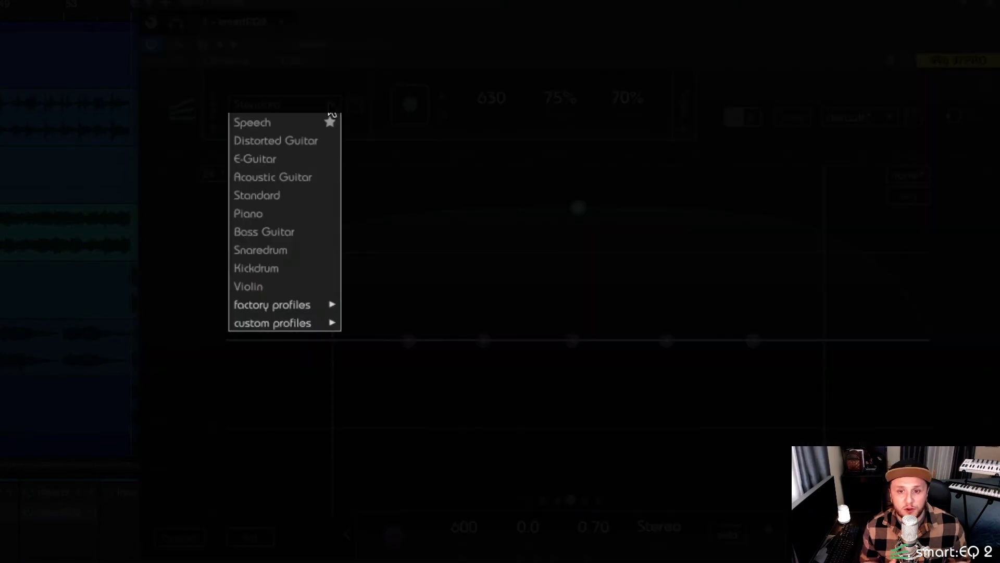
pyautogui.click(265, 232)
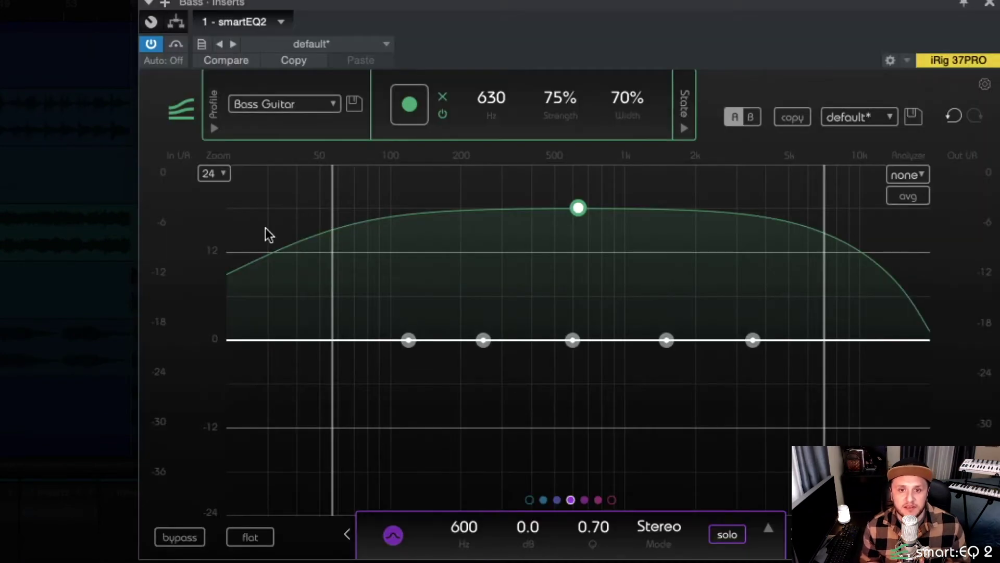
pyautogui.press('space')
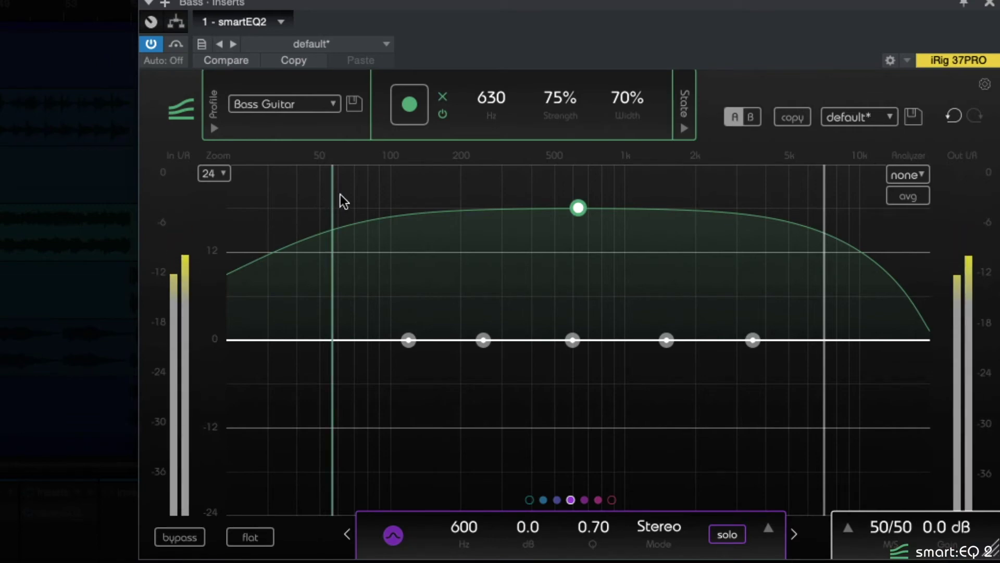
pyautogui.click(414, 117)
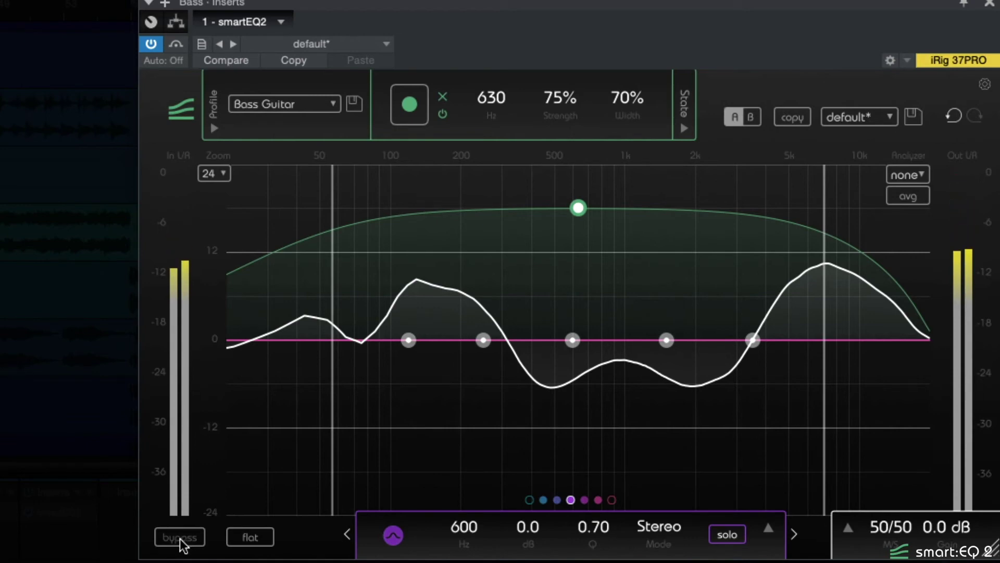
# - Compare the Bass track's learned Bass Guitar EQ curve against the bypassed signal during playback
pyautogui.click(180, 537)
pyautogui.click(180, 538)
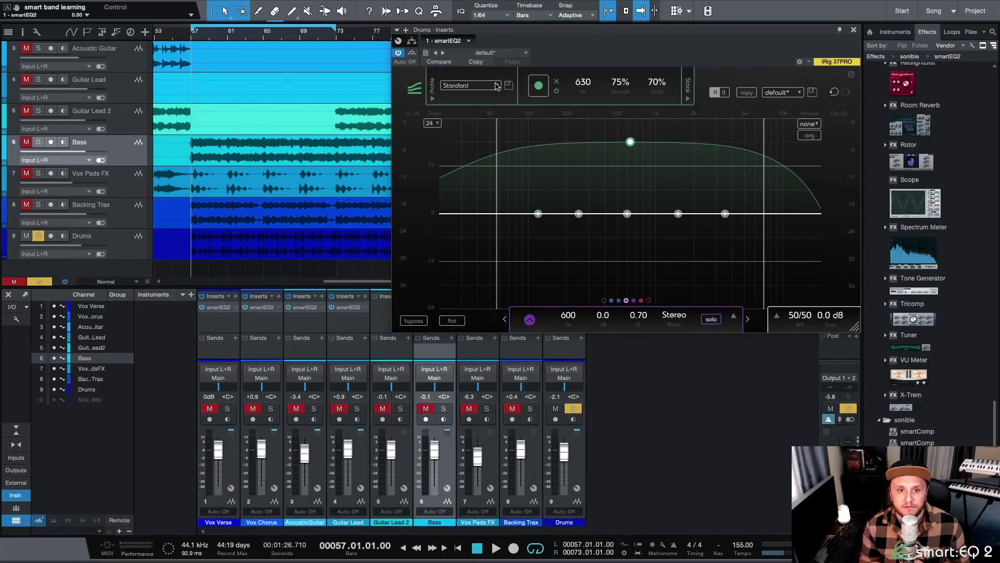
# - Choose the Standard factory profile in the Drums track's smart:EQ 2 and learn its correction curve during playback
pyautogui.click(491, 88)
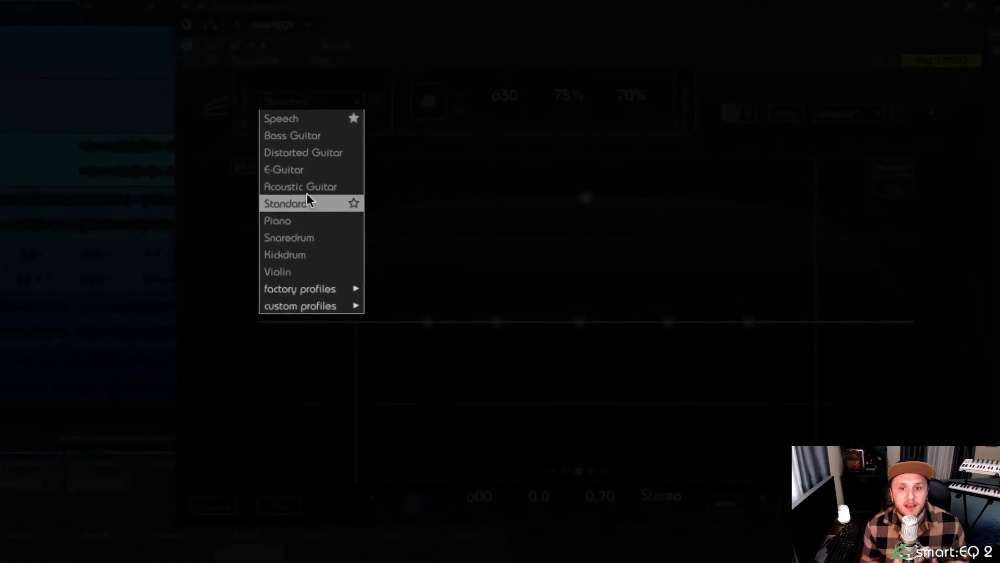
pyautogui.moveTo(259, 302)
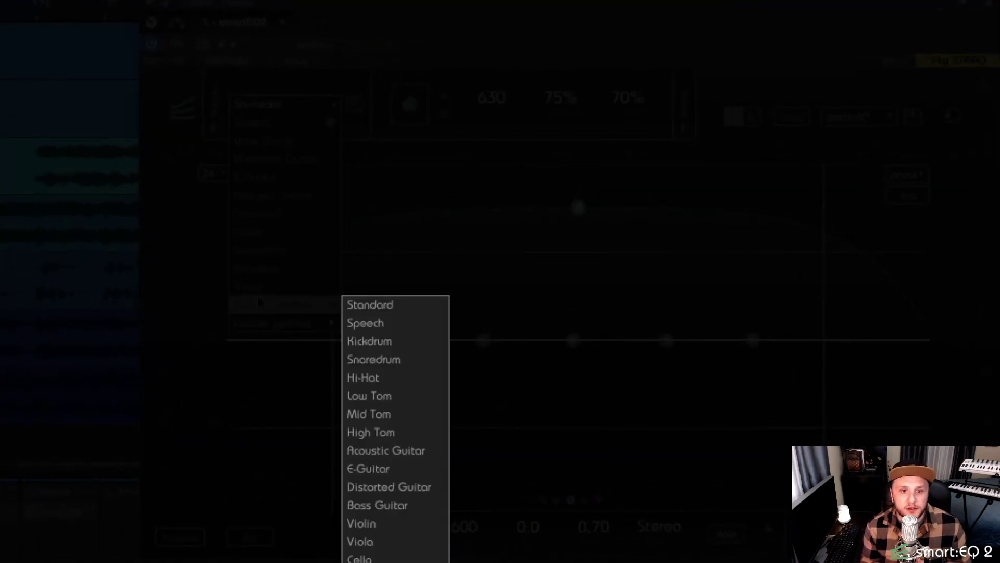
pyautogui.click(359, 302)
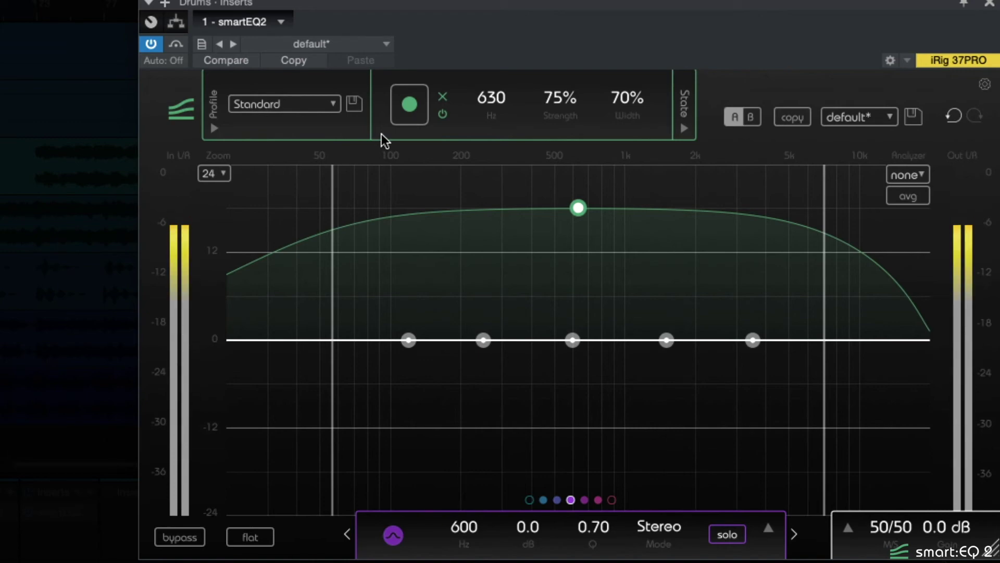
pyautogui.click(405, 123)
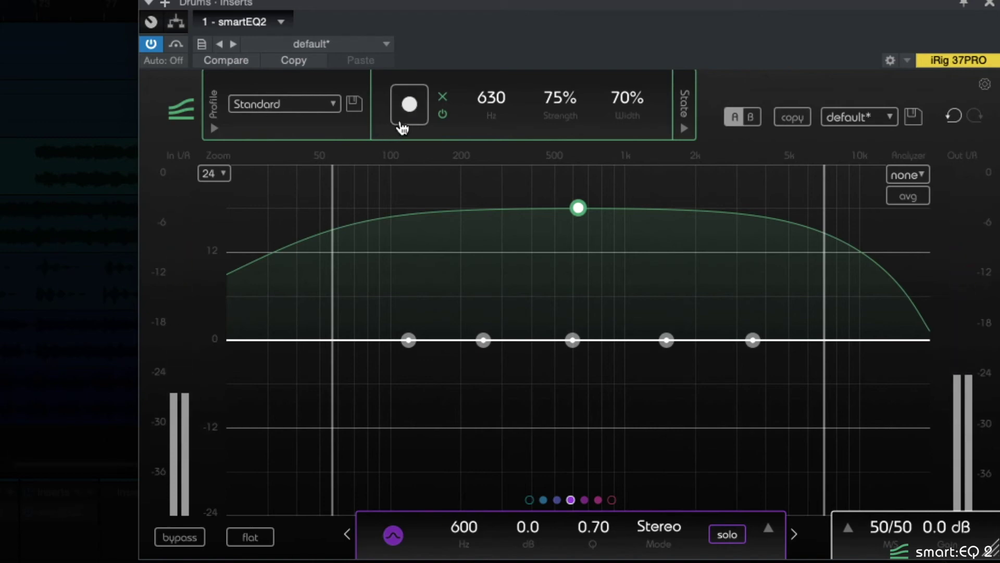
pyautogui.click(408, 123)
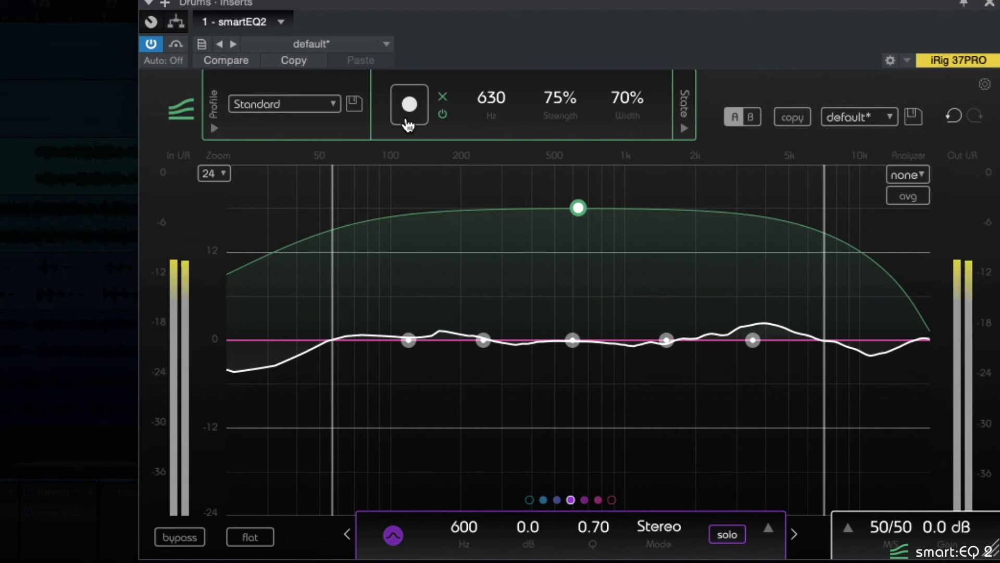
pyautogui.click(408, 107)
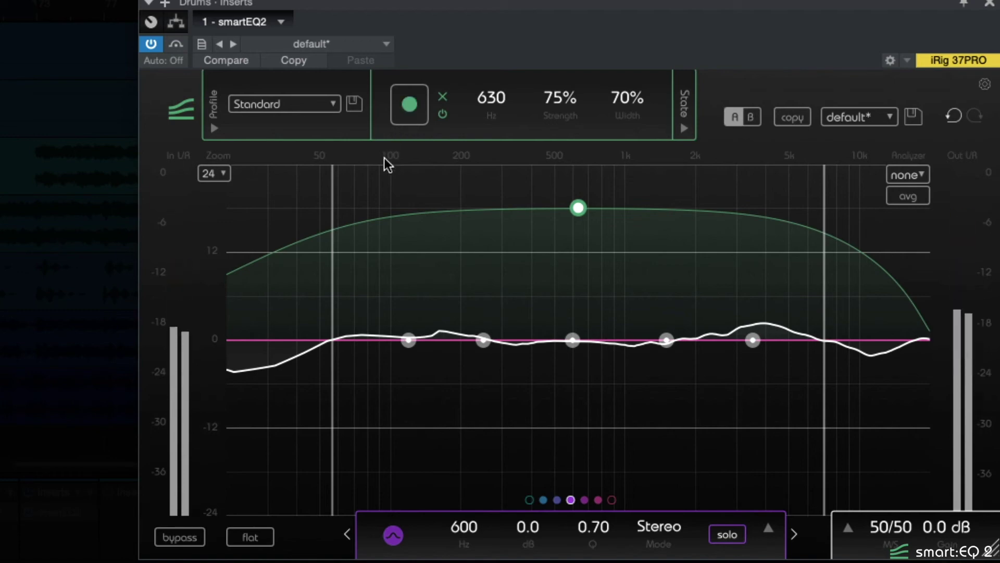
# - Compare the Drums track's learned Standard-profile EQ against the bypassed signal during playback
pyautogui.click(178, 540)
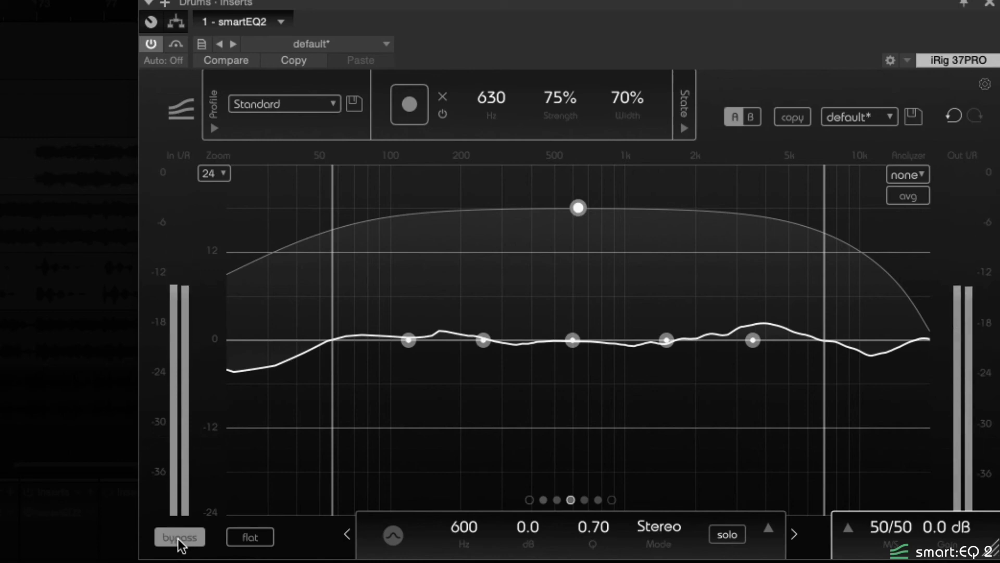
pyautogui.click(178, 540)
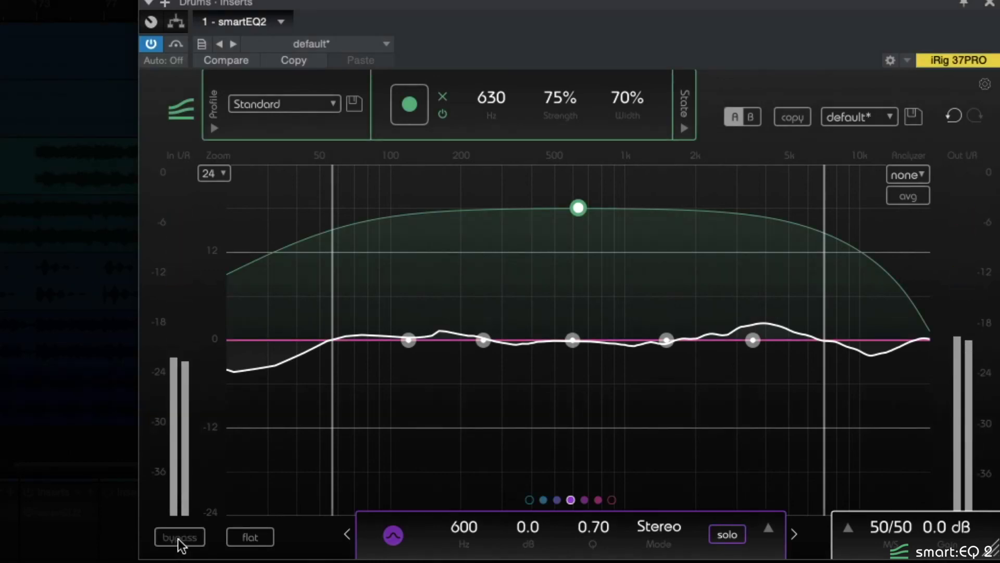